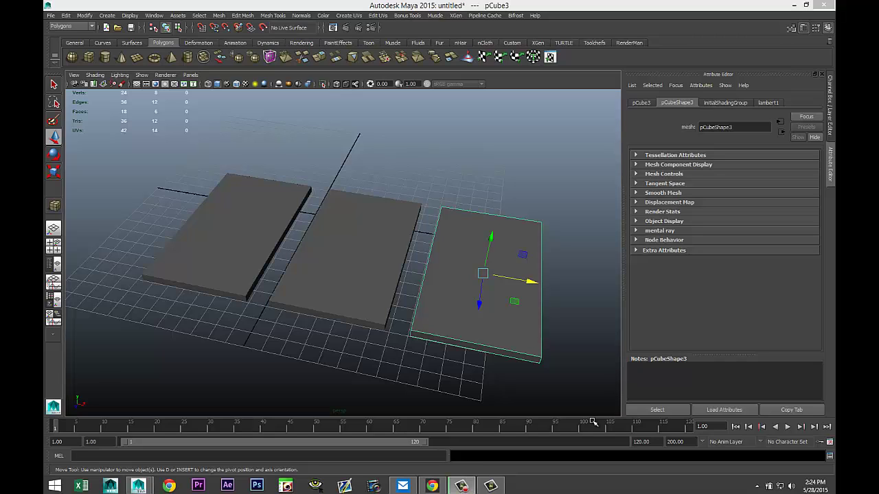
# - Assign a new Blinn material to the left slab and name it BlinStandard
pyautogui.click(230, 233)
pyautogui.moveTo(261, 186); pyautogui.dragTo(258, 369, button='right')
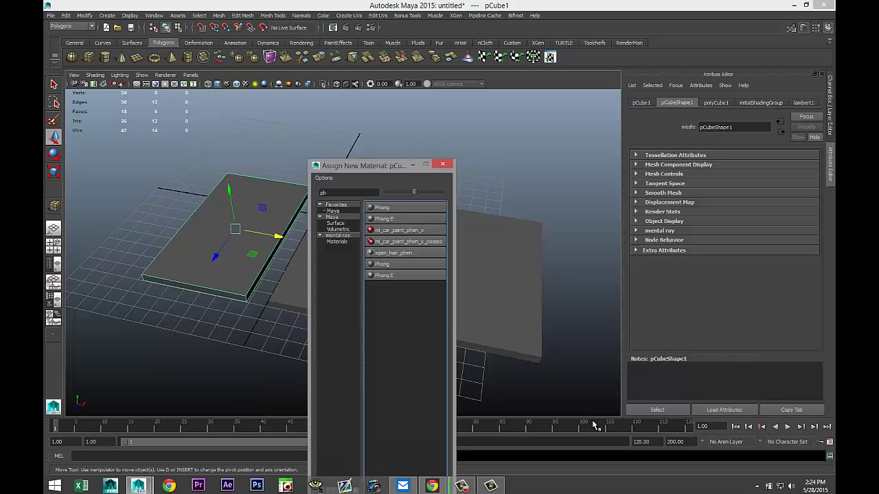
pyautogui.write('blin')
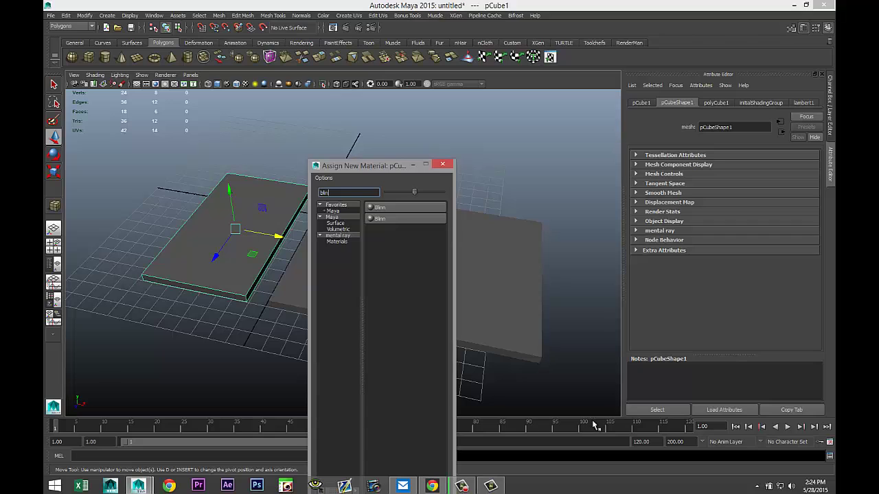
pyautogui.press('Return')
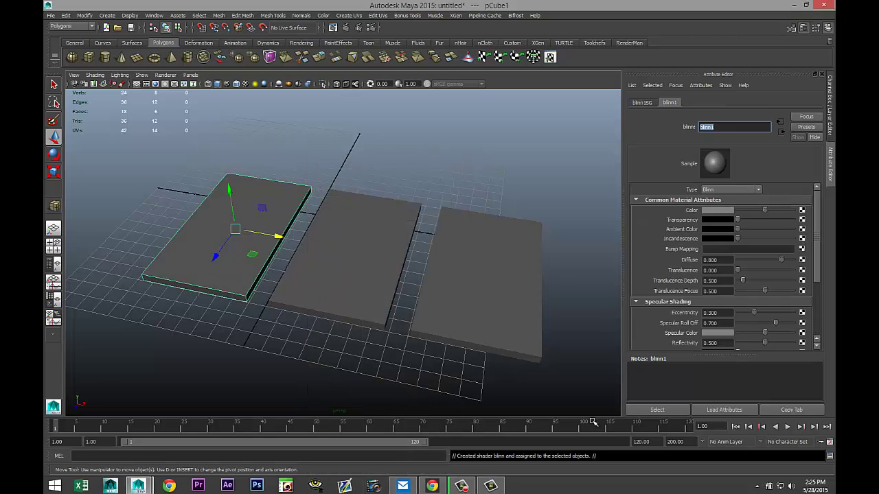
pyautogui.write('BlinStandard')
pyautogui.press('Return')
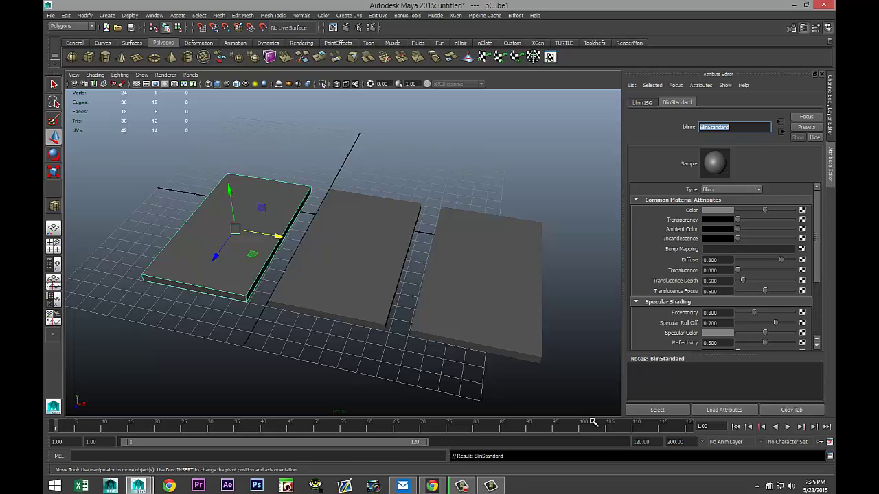
pyautogui.click(593, 421)
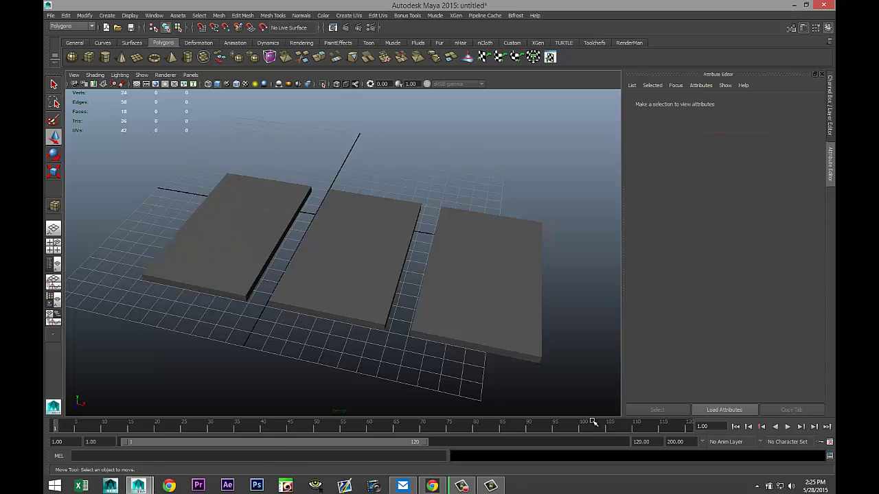
pyautogui.hotkey('ctrl', 'z')
# - Assign a new Blinn material to the middle slab and name it SpecBlin
pyautogui.moveTo(375, 214); pyautogui.dragTo(375, 398, button='right')
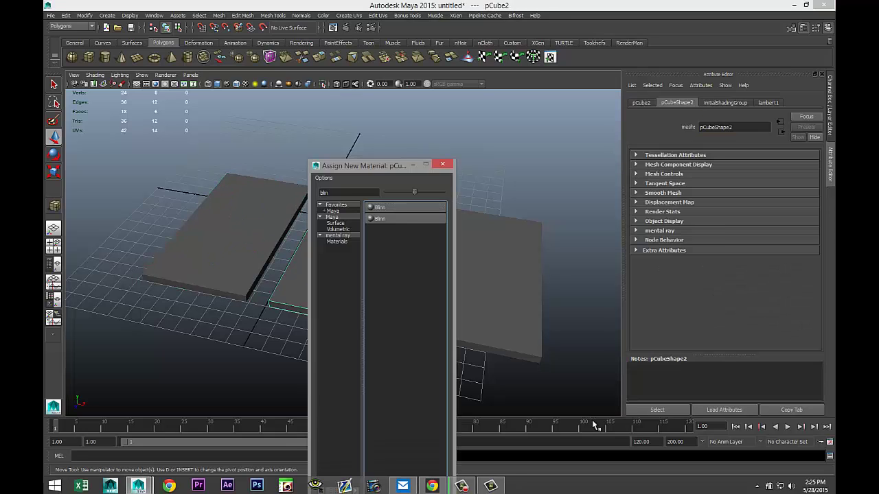
pyautogui.click(383, 208)
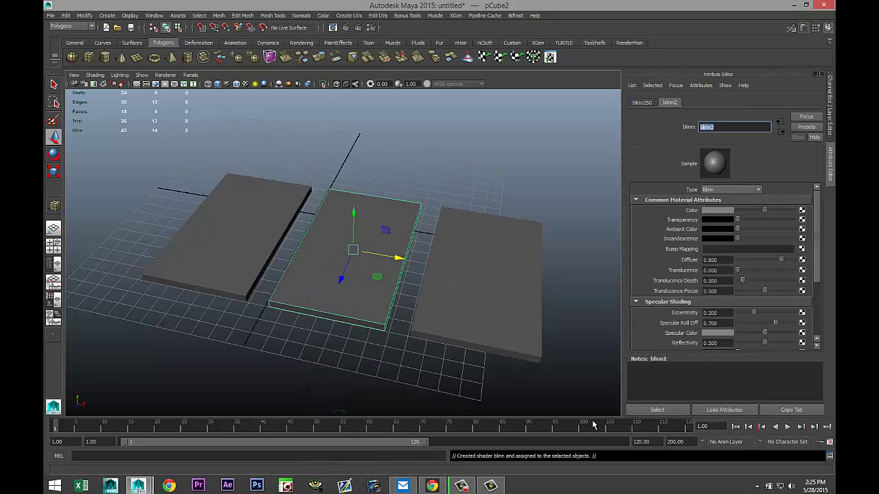
pyautogui.write('Specl')
pyautogui.write('lin')
pyautogui.press('Return')
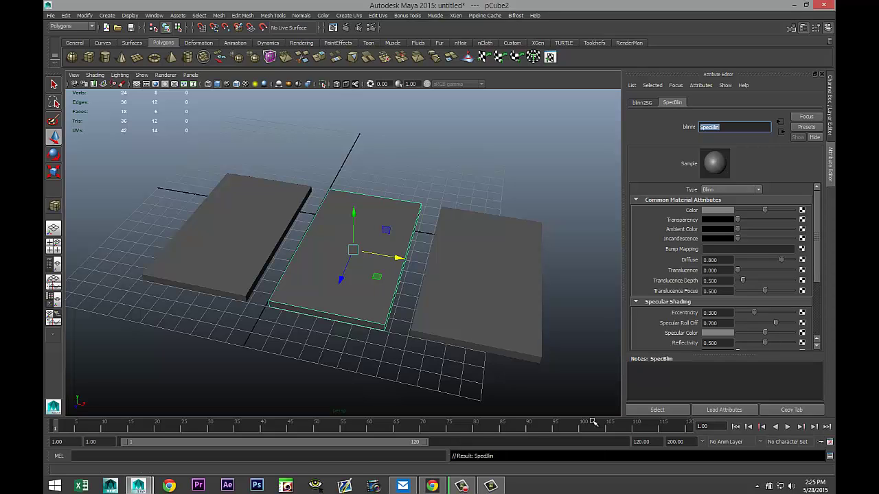
# - Assign a new Blinn material to the right slab and name it SpecMapBlin
pyautogui.click(480, 295)
pyautogui.moveTo(471, 235); pyautogui.dragTo(469, 414, button='right')
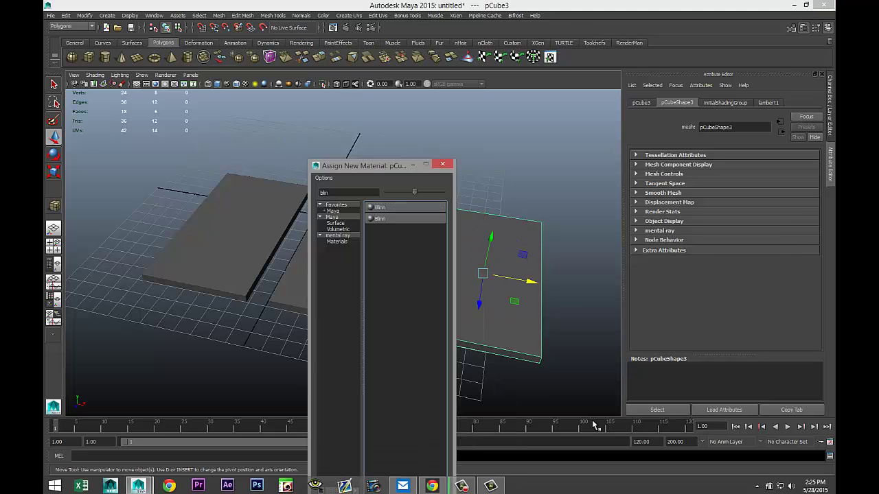
pyautogui.click(380, 207)
pyautogui.doubleClick(708, 127)
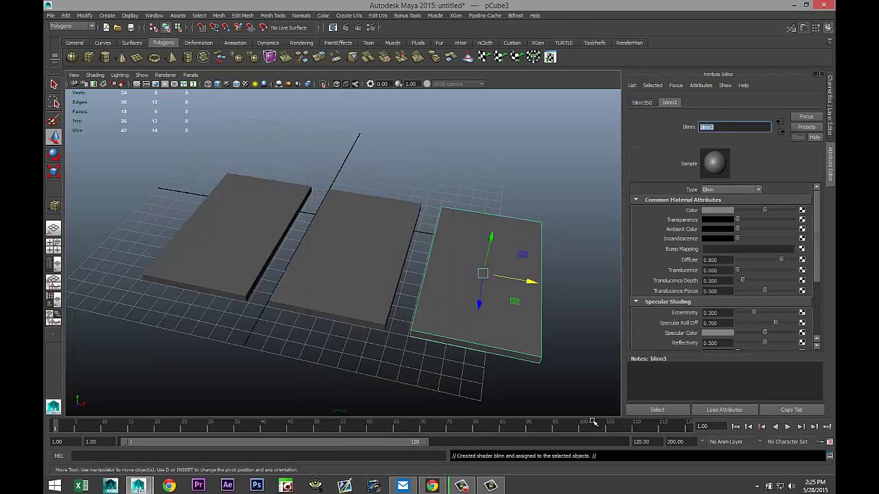
pyautogui.write('SpecMapBlinn')
pyautogui.press('Return')
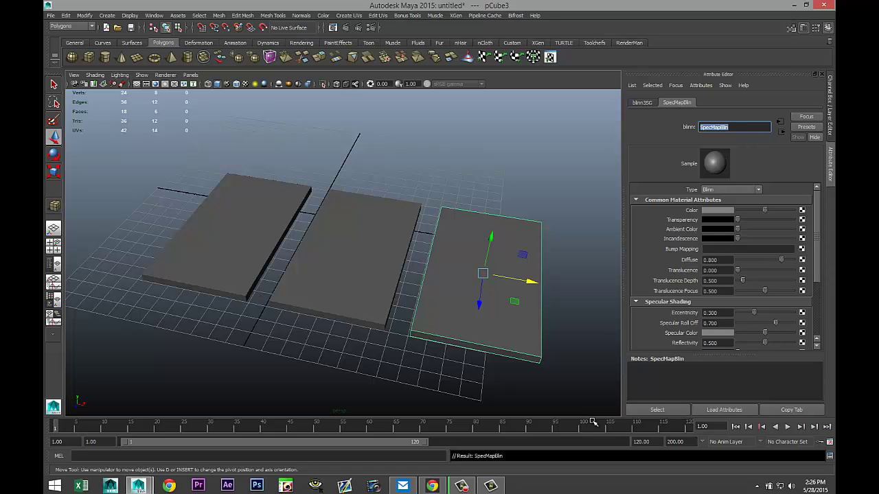
# - Switch the left slab to face selection and select its large top face
pyautogui.click(259, 207)
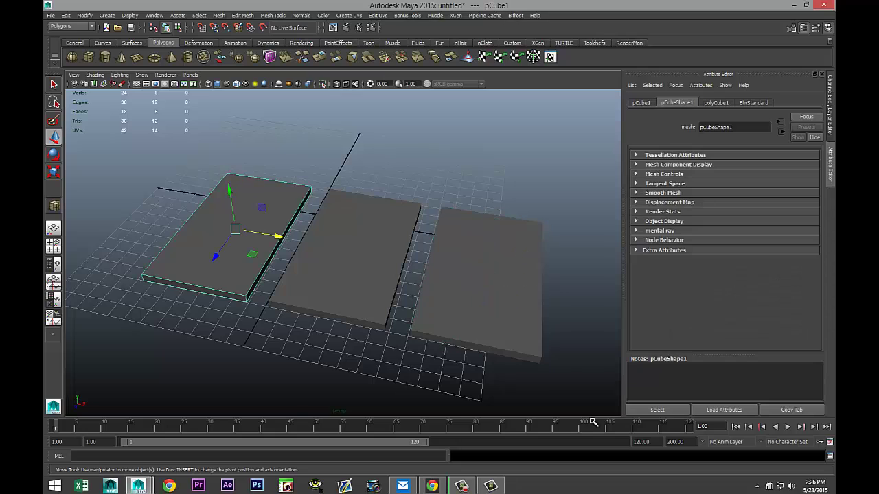
pyautogui.moveTo(252, 195); pyautogui.dragTo(254, 220, button='right')
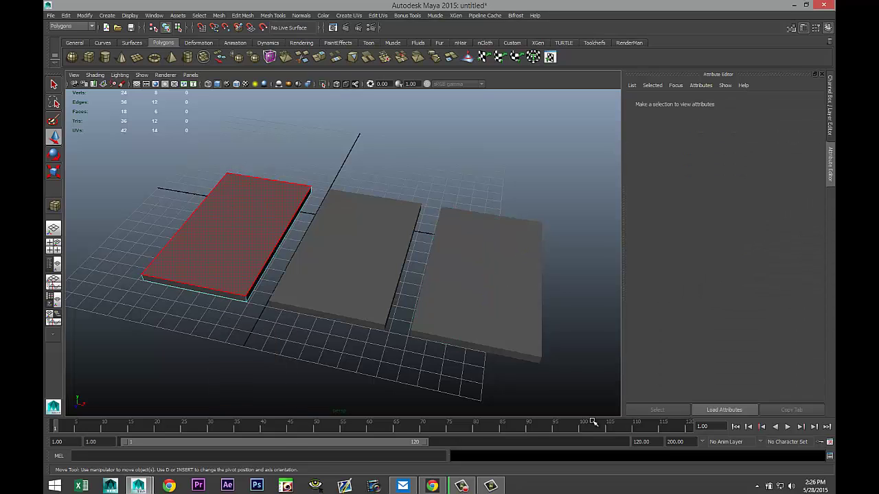
pyautogui.click(233, 230)
pyautogui.moveTo(245, 188); pyautogui.dragTo(245, 369, button='right')
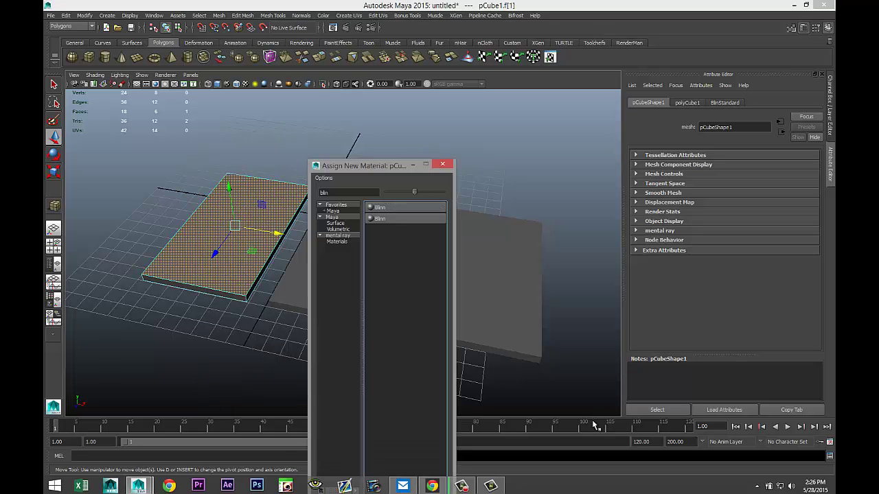
pyautogui.click(442, 164)
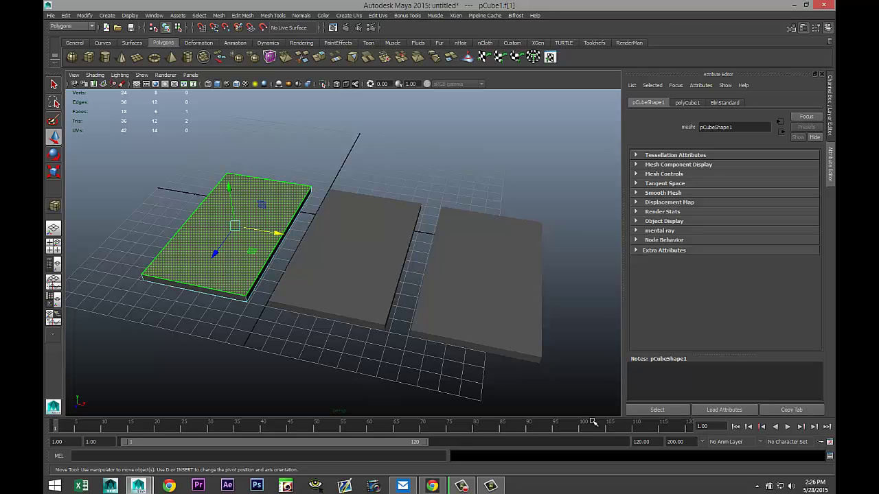
# - Load the wood image as a file texture for the BlinStandard material's color and show textures in the viewport
pyautogui.rightClick(249, 186)
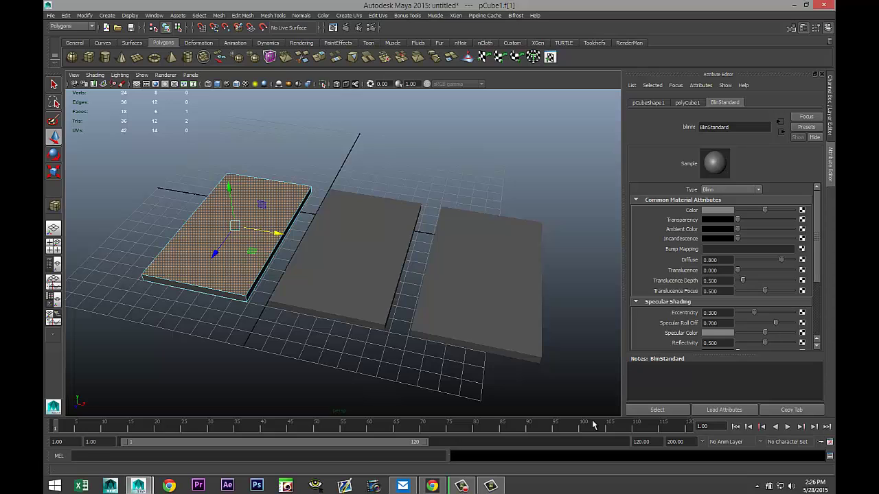
pyautogui.click(802, 210)
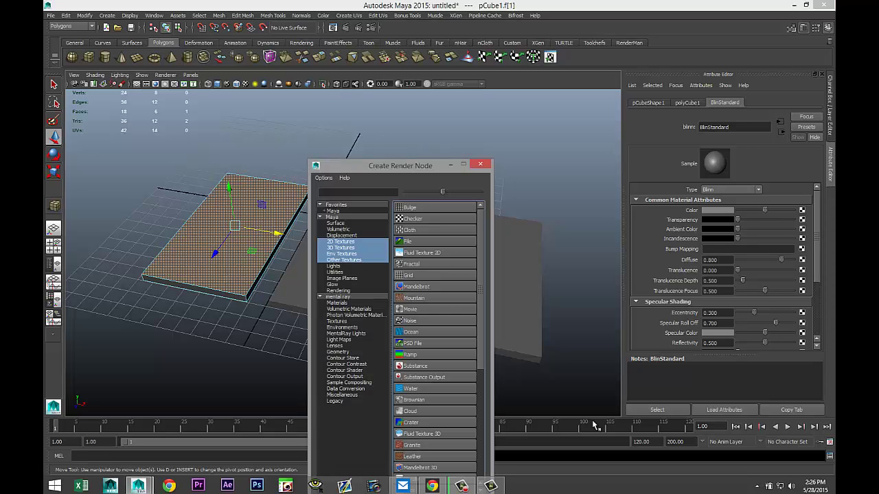
pyautogui.click(407, 241)
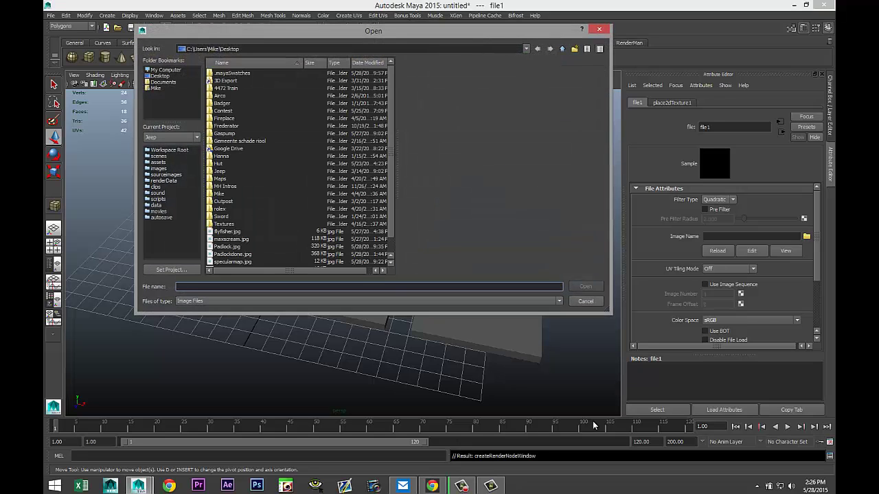
pyautogui.scroll(-1, 299, 166)
pyautogui.click(225, 262)
pyautogui.press('Return')
pyautogui.press('6')
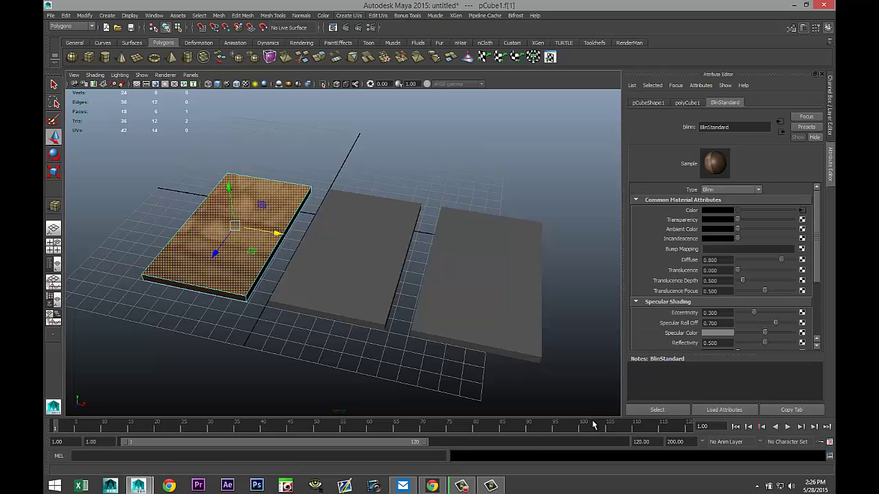
# - Apply a planar UV mapping to the selected top face of the left slab
pyautogui.click(348, 15)
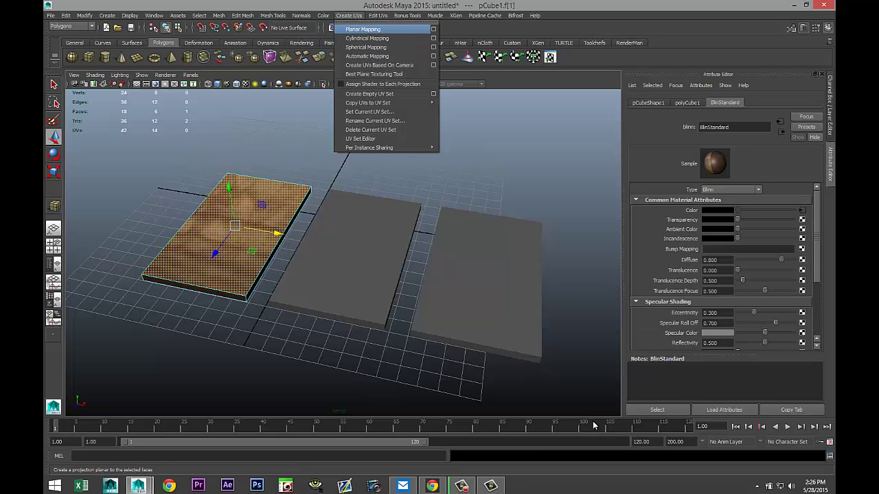
pyautogui.click(364, 28)
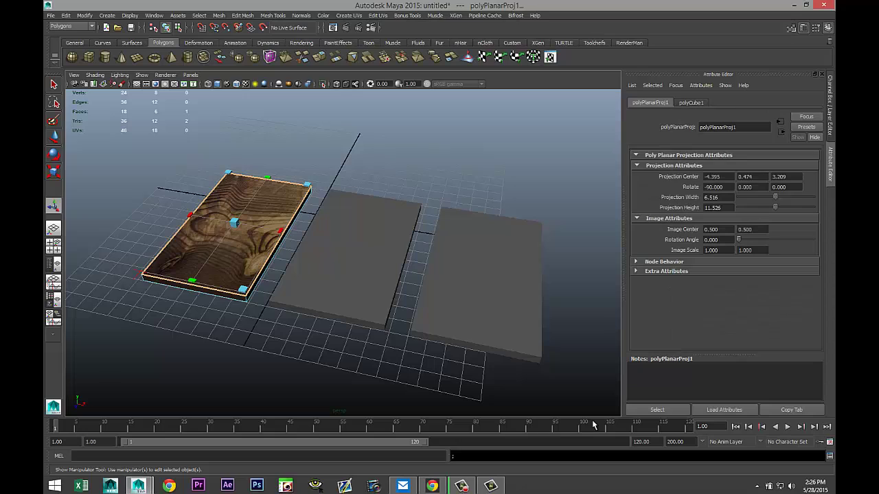
pyautogui.click(323, 135)
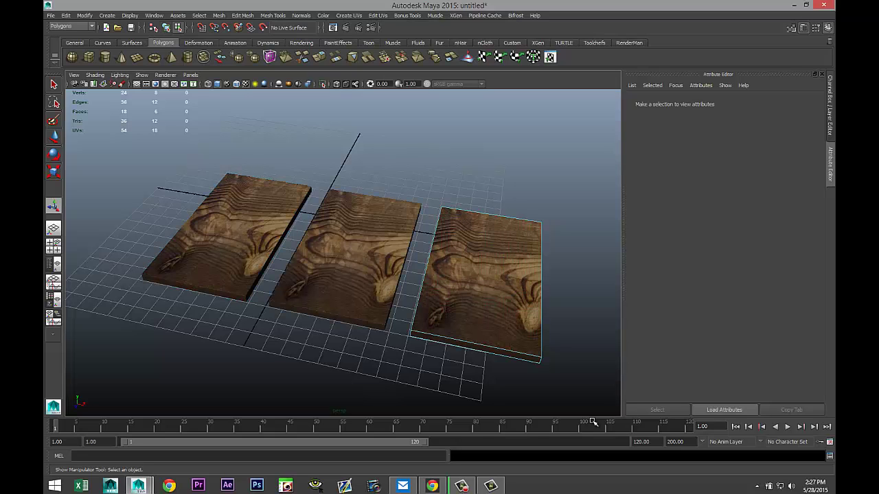
# - Select the middle slab's top face and bring up the specular shading attributes of its SpecBlin material
pyautogui.keyDown('alt'); pyautogui.moveTo(593, 422); pyautogui.dragTo(594, 422); pyautogui.keyUp('alt')
pyautogui.scroll(-5, 593, 422)
pyautogui.scroll(4, 592, 422)
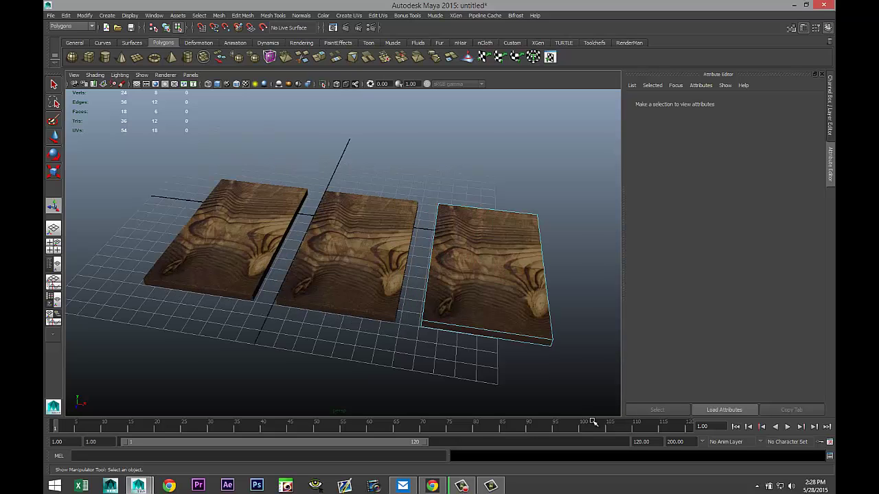
pyautogui.keyDown('alt'); pyautogui.moveTo(592, 422); pyautogui.dragTo(593, 422, button='middle'); pyautogui.keyUp('alt')
pyautogui.keyDown('alt'); pyautogui.moveTo(593, 421); pyautogui.dragTo(594, 423); pyautogui.keyUp('alt')
pyautogui.hotkey('ctrl', 'z')
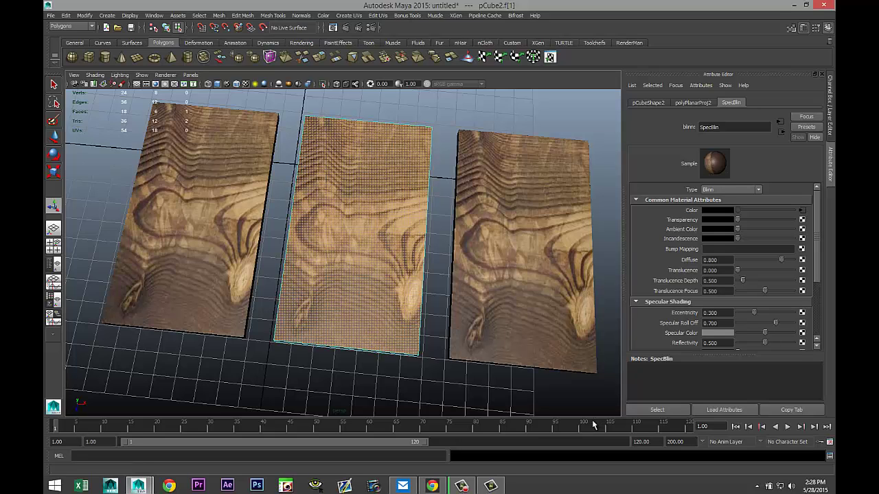
pyautogui.scroll(-2, 721, 268)
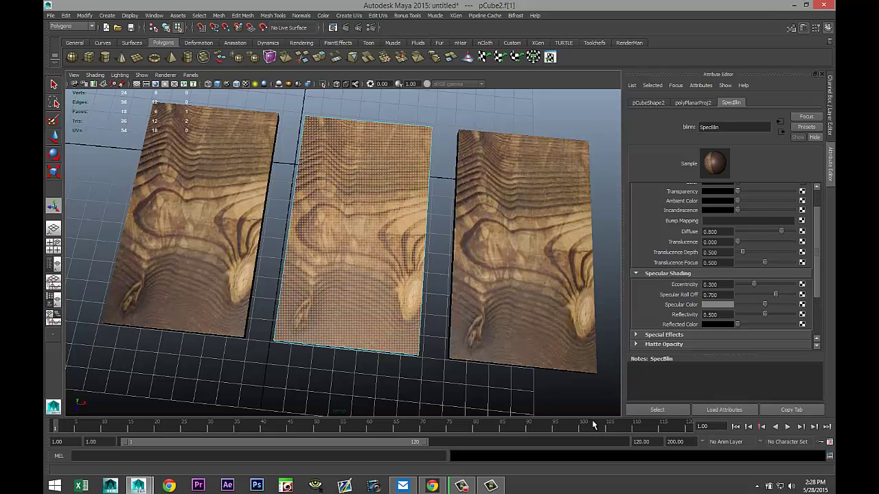
# - Set the SpecBlin material's eccentricity to about 0.820 and its specular roll off to about 0.137
pyautogui.moveTo(753, 284)
pyautogui.mouseDown()
pyautogui.moveTo(792, 284)
pyautogui.moveTo(737, 284)
pyautogui.moveTo(789, 284)
pyautogui.moveTo(742, 284)
pyautogui.moveTo(753, 285)
pyautogui.mouseUp()
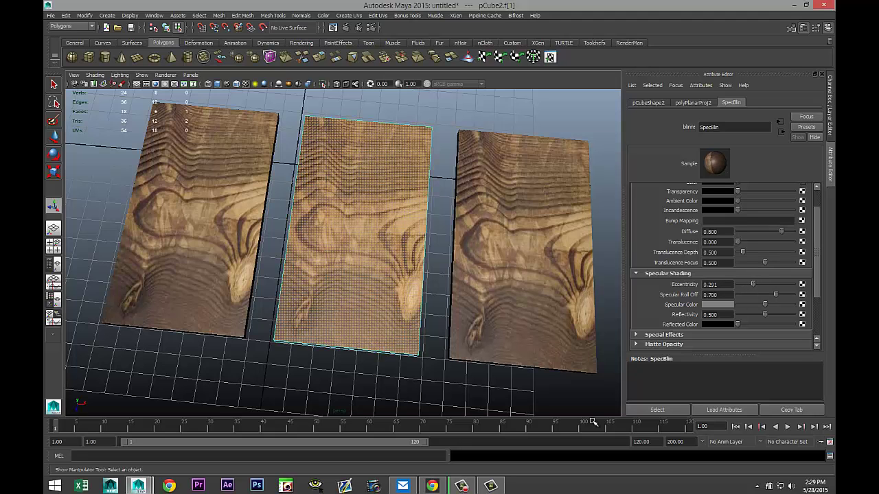
pyautogui.keyDown('alt'); pyautogui.moveTo(343, 274); pyautogui.dragTo(370, 237); pyautogui.keyUp('alt')
pyautogui.scroll(3, 343, 252)
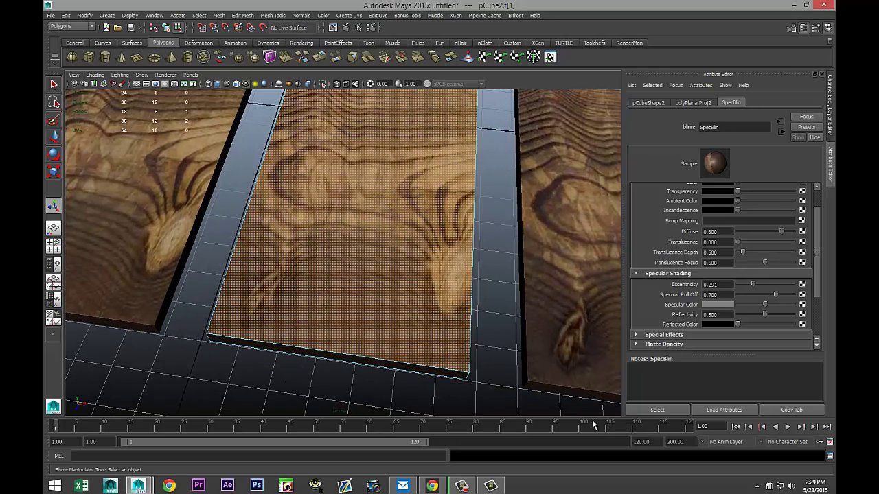
pyautogui.moveTo(753, 284)
pyautogui.mouseDown()
pyautogui.moveTo(781, 284)
pyautogui.moveTo(737, 284)
pyautogui.mouseUp()
pyautogui.moveTo(775, 295); pyautogui.dragTo(745, 295)
pyautogui.scroll(-5, 350, 254)
pyautogui.scroll(3, 344, 253)
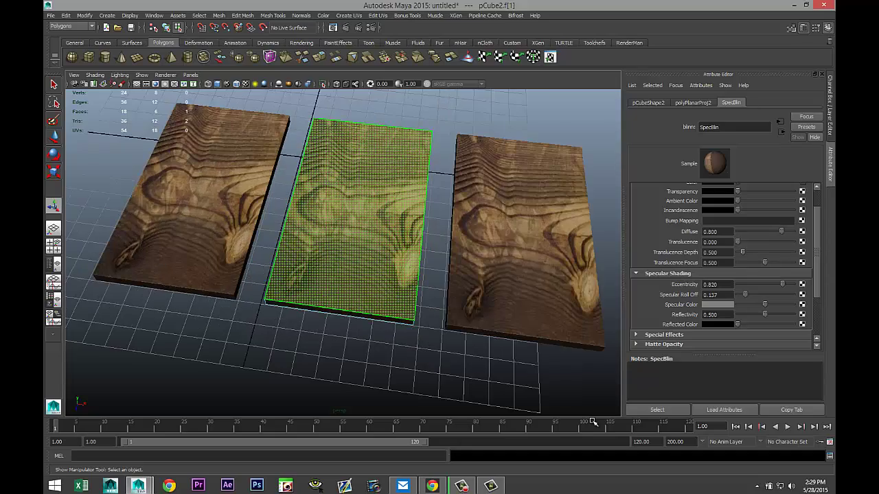
# - Examine the middle slab's specular highlight from several angles and compare it with the neighbouring slabs
pyautogui.keyDown('alt'); pyautogui.moveTo(350, 254); pyautogui.dragTo(326, 257, button='middle'); pyautogui.keyUp('alt')
pyautogui.moveTo(326, 256)
pyautogui.keyDown('alt'); pyautogui.mouseDown()
pyautogui.moveTo(330, 199)
pyautogui.moveTo(323, 254)
pyautogui.mouseUp(); pyautogui.keyUp('alt')
pyautogui.keyDown('alt'); pyautogui.moveTo(323, 254); pyautogui.dragTo(366, 281, button='middle'); pyautogui.keyUp('alt')
pyautogui.keyDown('alt'); pyautogui.moveTo(592, 422); pyautogui.dragTo(593, 422, button='middle'); pyautogui.keyUp('alt')
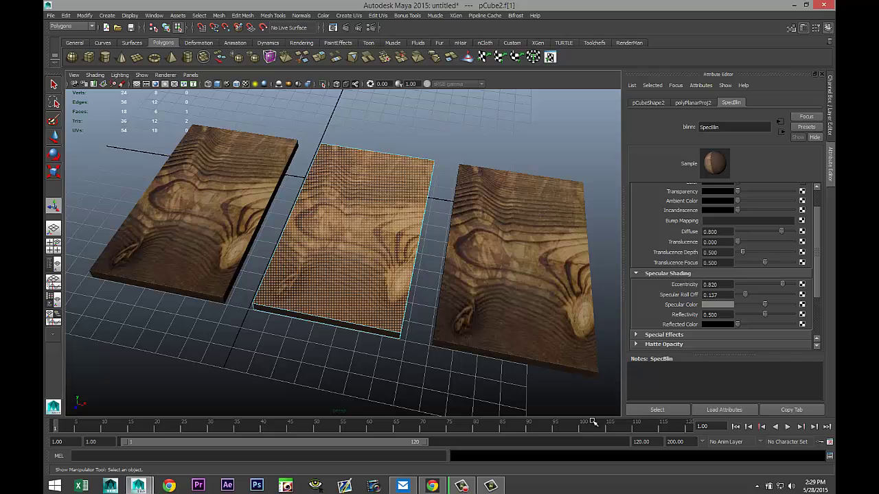
pyautogui.press('F8')
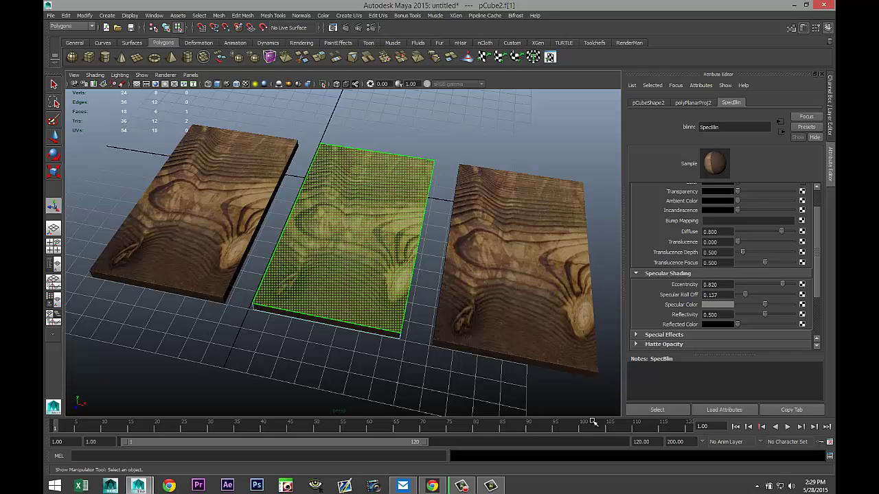
pyautogui.press('F8')
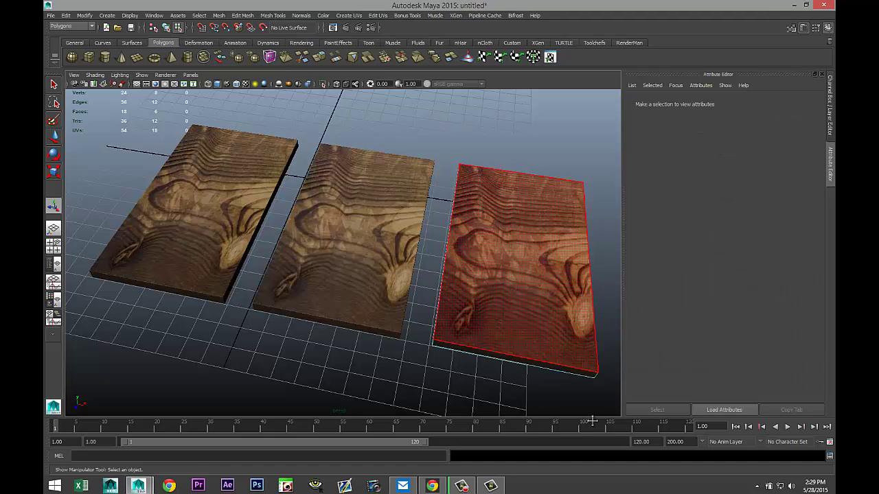
pyautogui.moveTo(518, 264)
pyautogui.keyDown('alt'); pyautogui.mouseDown(button='middle')
pyautogui.moveTo(451, 261)
pyautogui.moveTo(436, 251)
pyautogui.mouseUp(button='middle'); pyautogui.keyUp('alt')
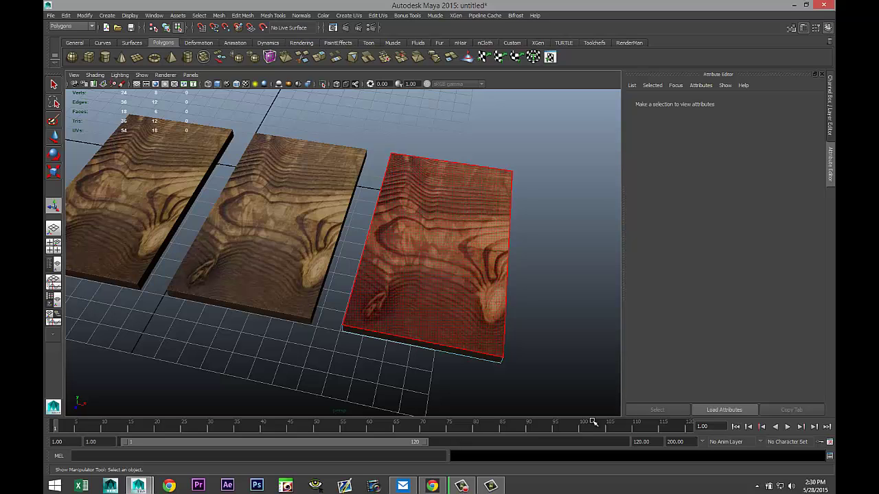
# - Switch to Chrome, close the wood image preview and search Google Images for "specular map"
pyautogui.hotkey('alt', 'Tab')
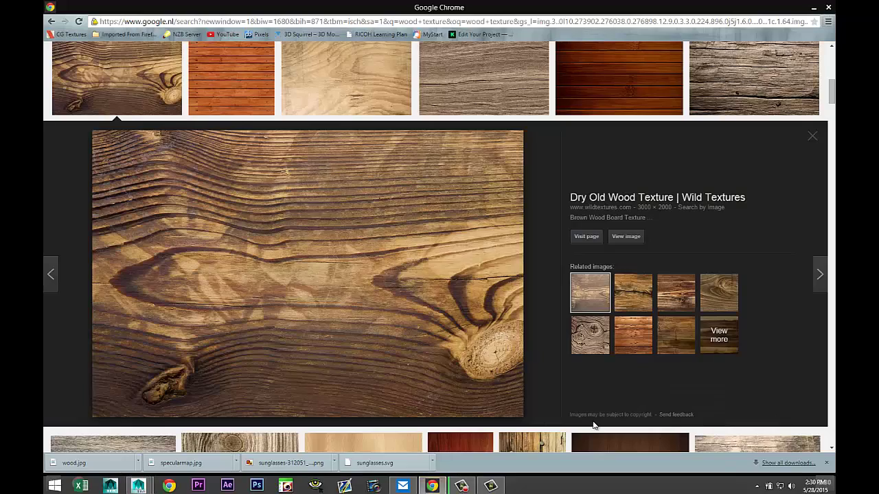
pyautogui.press('Escape')
pyautogui.scroll(2, 593, 423)
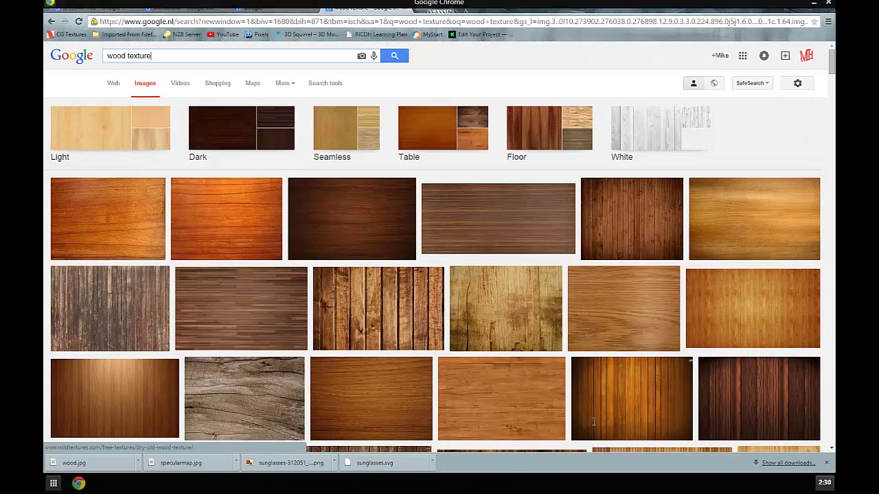
pyautogui.hotkey('ctrl', 'a')
pyautogui.write('specular map')
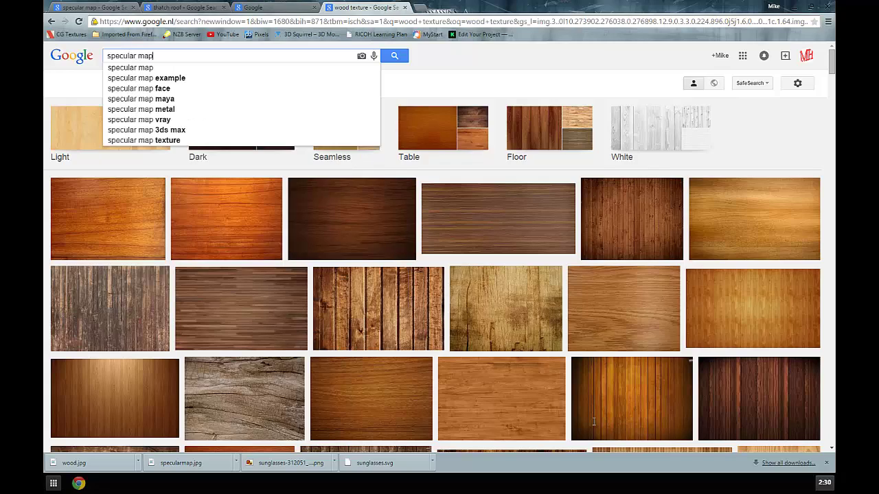
pyautogui.press('Return')
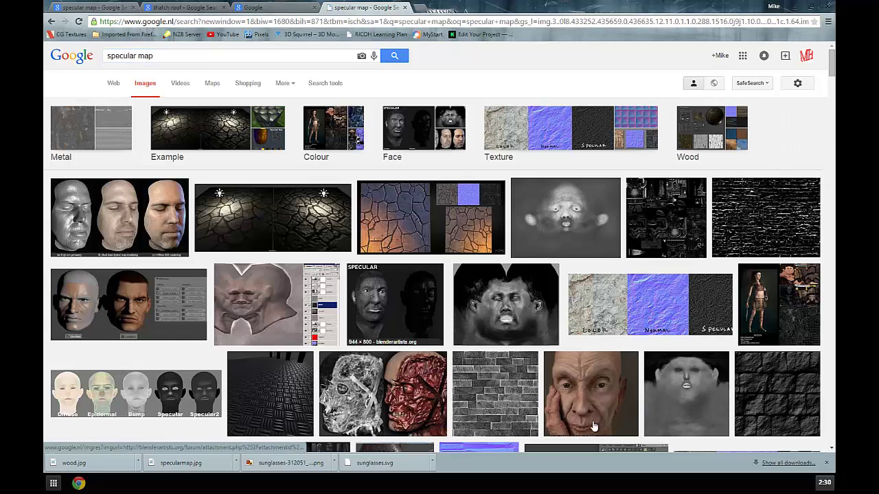
# - Browse the specular map results for a grainy grey texture and open the related Seamless Asphalt Texture image
pyautogui.scroll(-6, 594, 423)
pyautogui.scroll(-15, 595, 424)
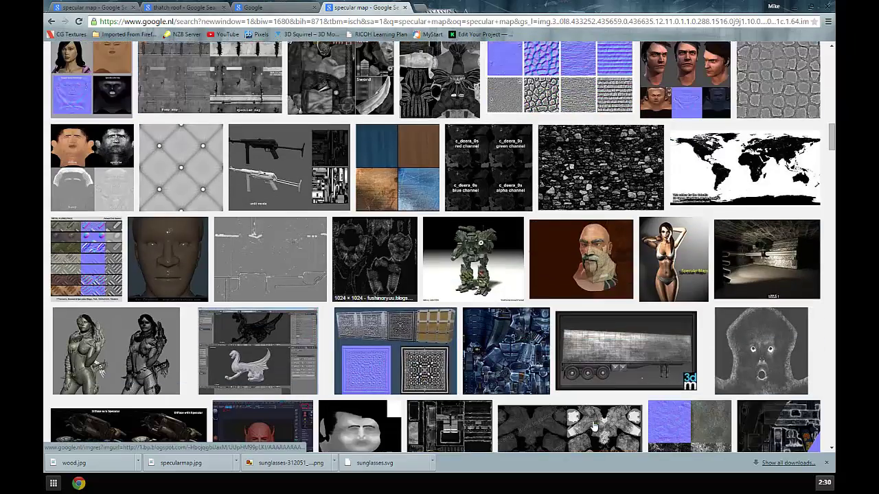
pyautogui.scroll(-3, 593, 425)
pyautogui.scroll(2, 593, 426)
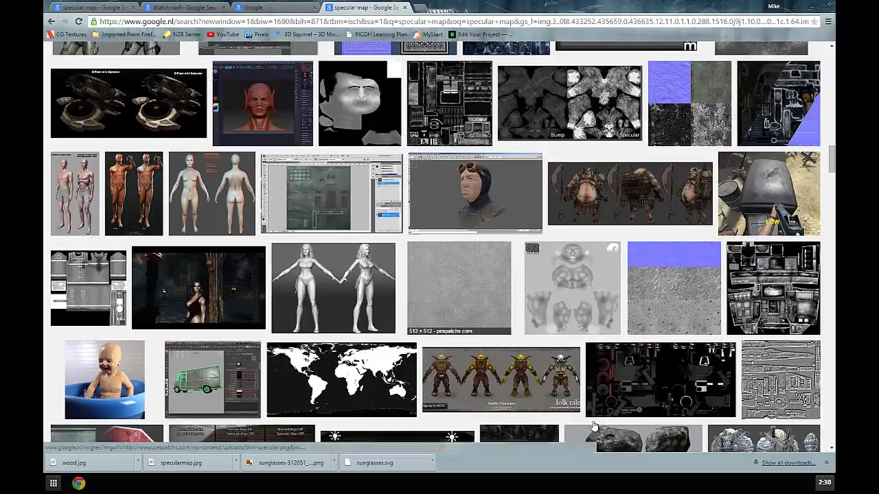
pyautogui.click(439, 292)
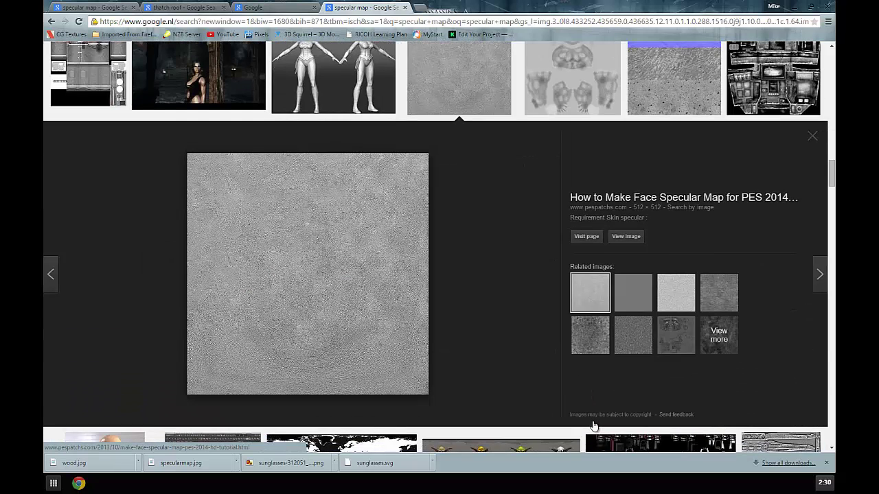
pyautogui.click(590, 336)
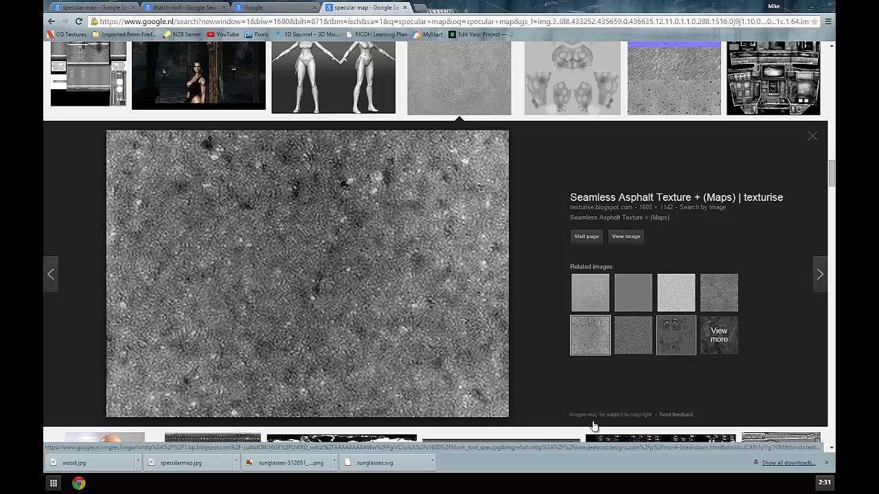
pyautogui.click(676, 336)
pyautogui.click(590, 330)
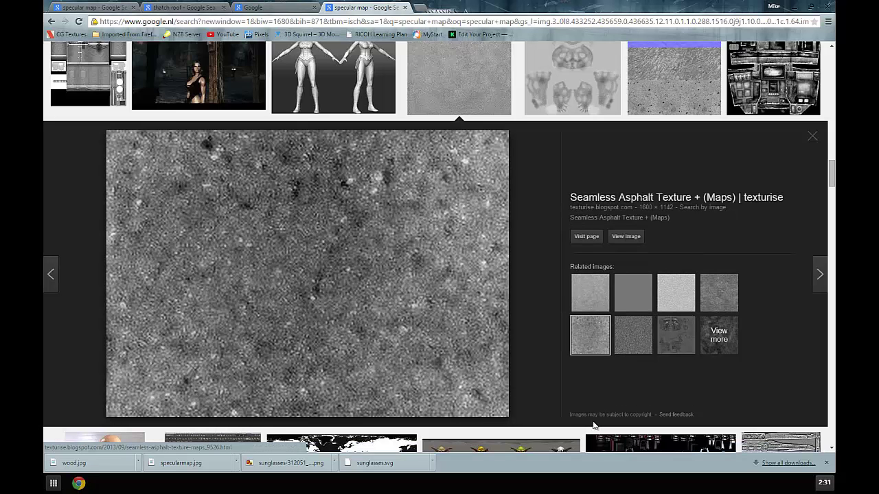
# - Save the asphalt texture image to the Desktop as a JPEG named specular
pyautogui.rightClick(265, 207)
pyautogui.click(301, 289)
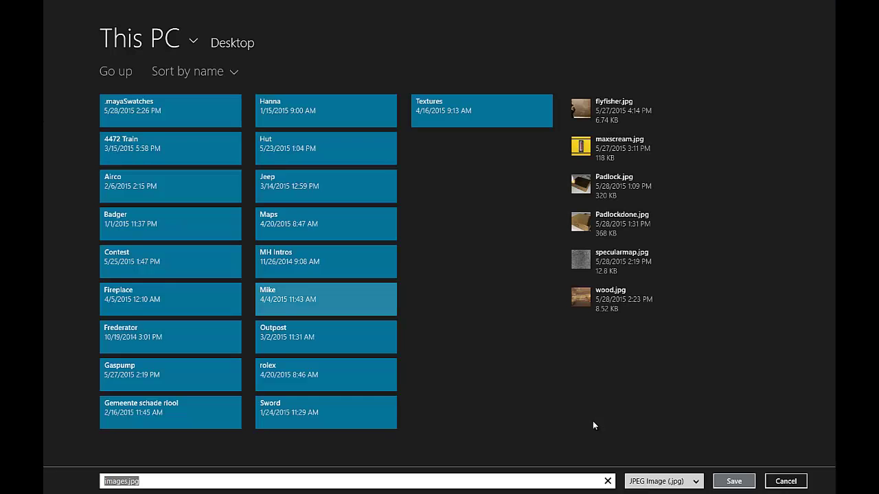
pyautogui.write('specular')
pyautogui.press('Return')
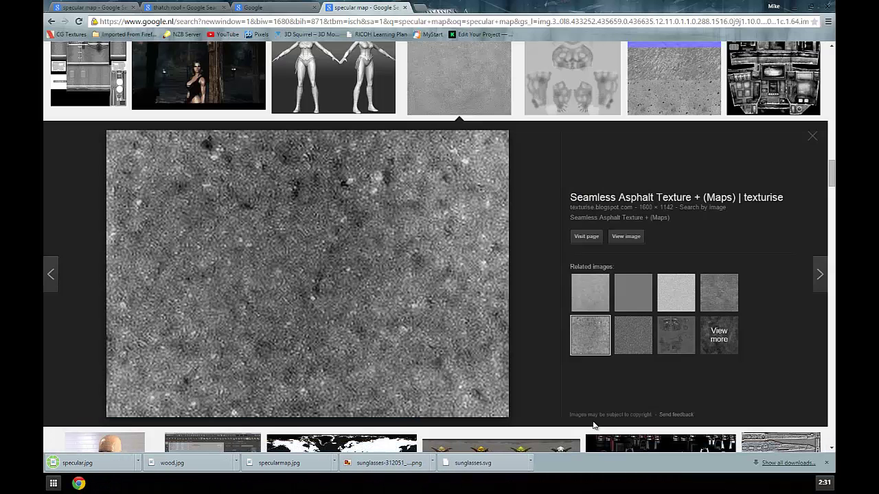
# - Switch back to Maya and connect a File texture to the specular color of the right slab's SpecMapBlin material
pyautogui.hotkey('alt', 'Tab')
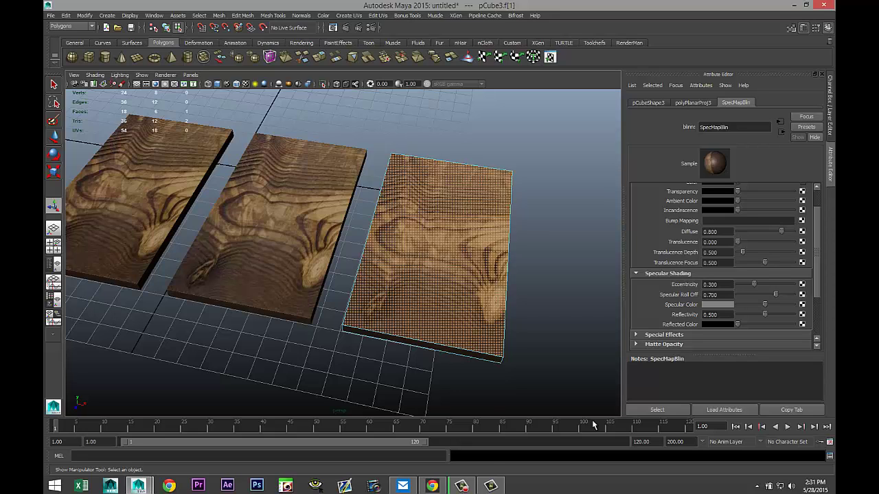
pyautogui.click(802, 305)
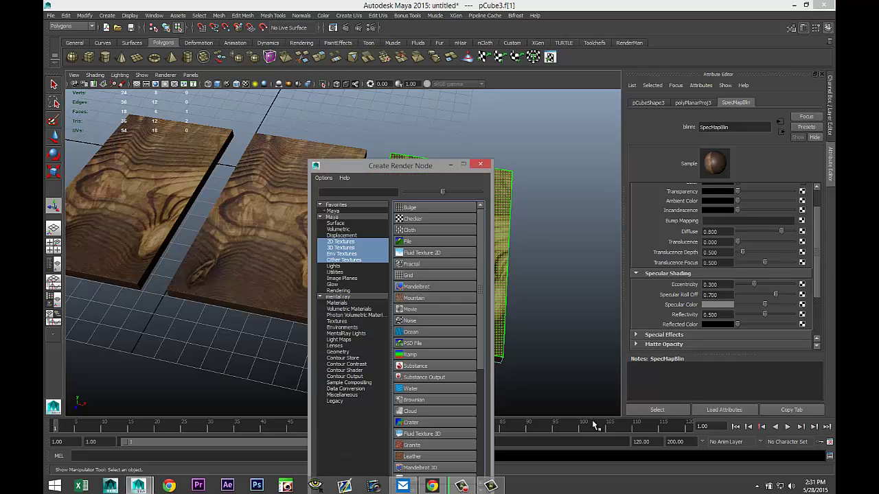
pyautogui.click(408, 242)
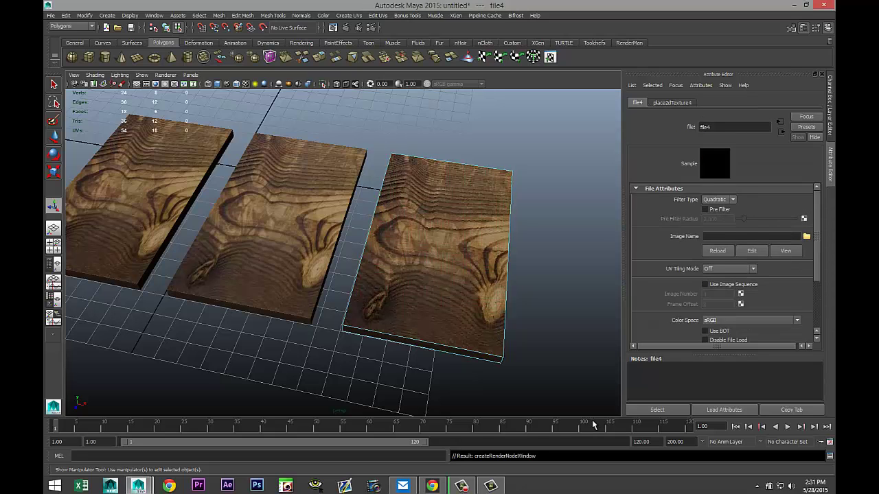
# - Load specular.jpg from the Desktop as the image of the new file texture
pyautogui.click(806, 236)
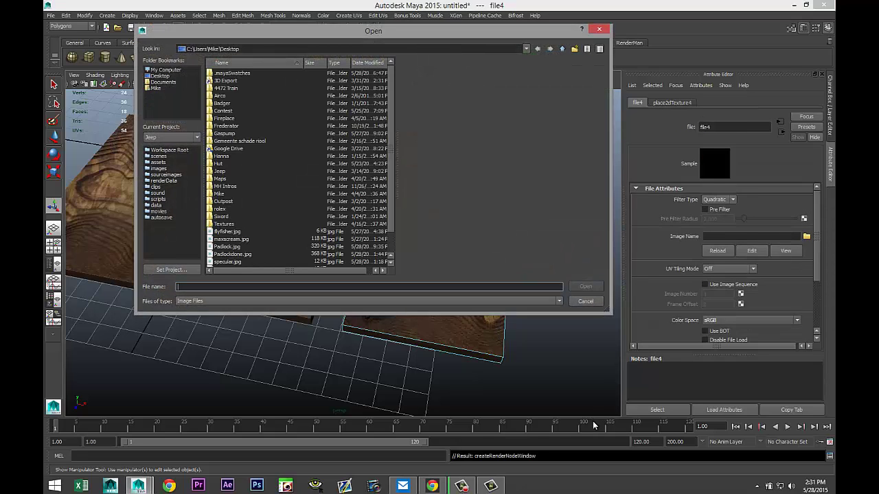
pyautogui.scroll(-1, 299, 164)
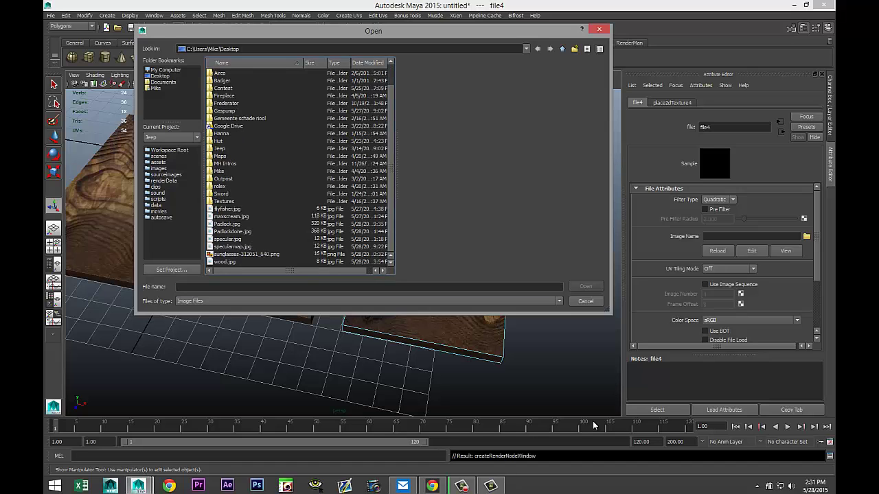
pyautogui.click(228, 239)
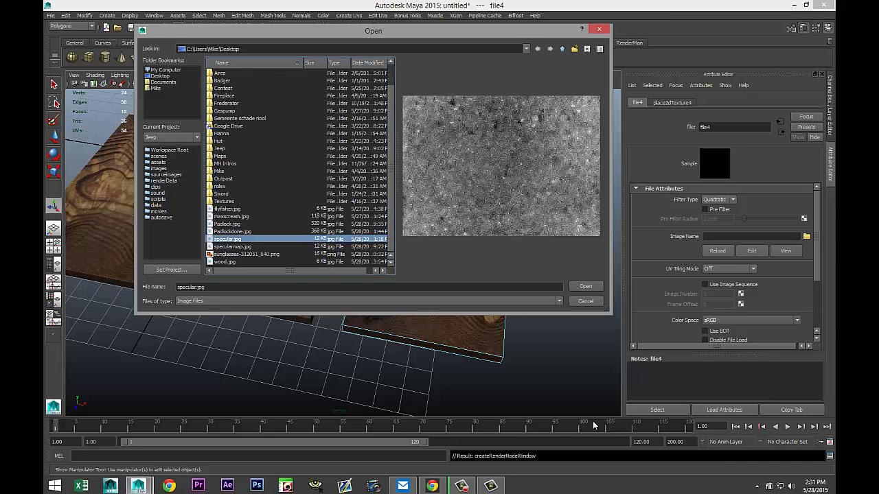
pyautogui.press('Return')
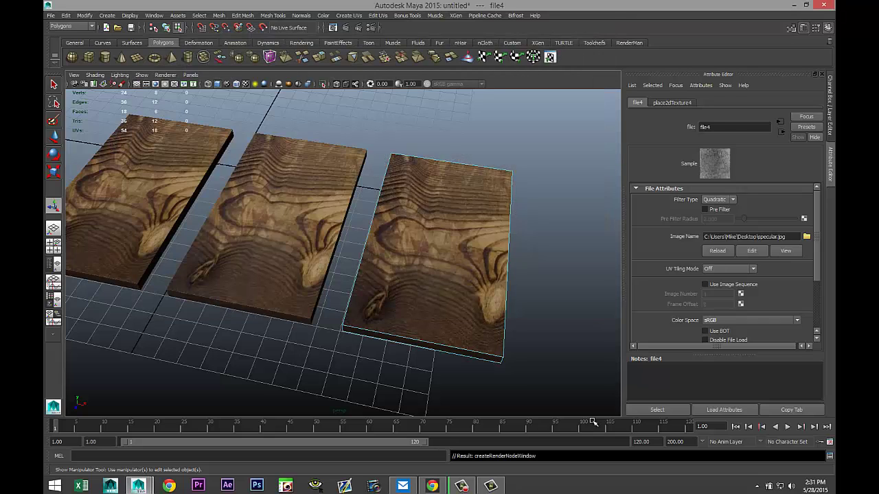
# - Examine the right slab's specular-mapped surface up close from several angles and compare its highlight with the other slabs
pyautogui.scroll(5, 440, 254)
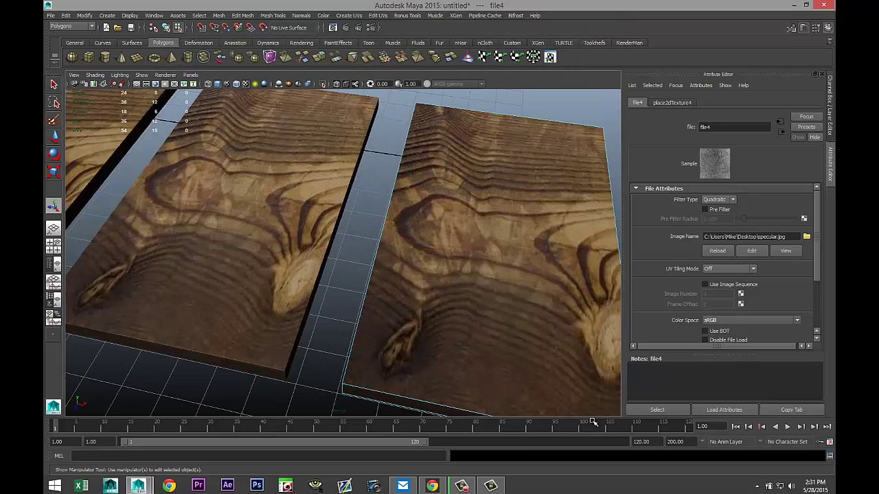
pyautogui.keyDown('alt'); pyautogui.moveTo(440, 254); pyautogui.dragTo(437, 253, button='middle'); pyautogui.keyUp('alt')
pyautogui.keyDown('alt'); pyautogui.moveTo(592, 420); pyautogui.dragTo(592, 422, button='middle'); pyautogui.keyUp('alt')
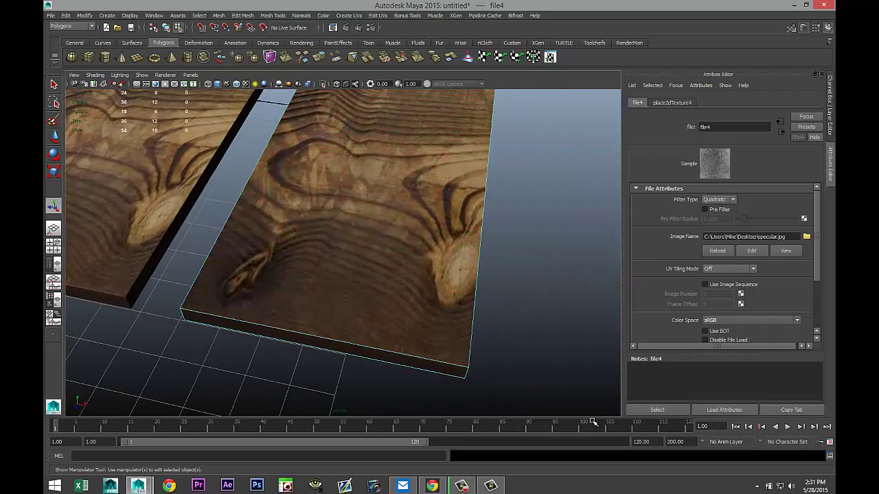
pyautogui.keyDown('alt'); pyautogui.moveTo(592, 422); pyautogui.dragTo(592, 421); pyautogui.keyUp('alt')
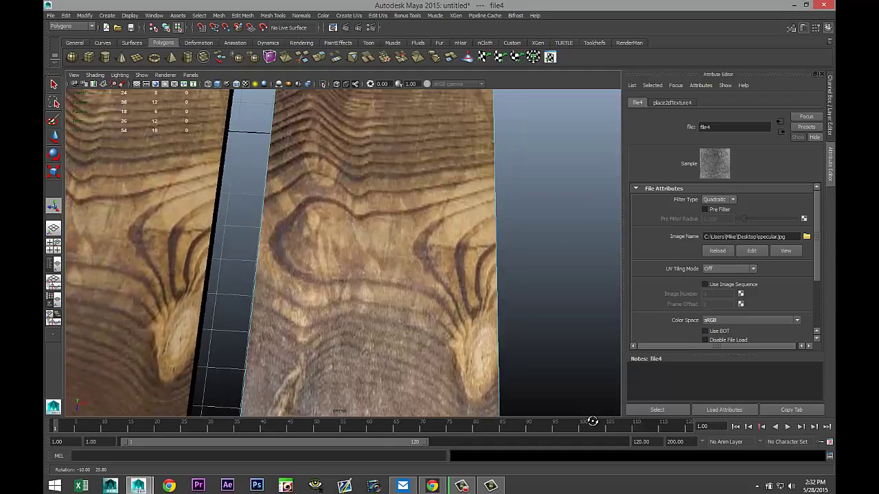
pyautogui.keyDown('alt'); pyautogui.moveTo(592, 422); pyautogui.dragTo(593, 421); pyautogui.keyUp('alt')
pyautogui.keyDown('alt'); pyautogui.moveTo(593, 421); pyautogui.dragTo(593, 422, button='middle'); pyautogui.keyUp('alt')
pyautogui.keyDown('alt'); pyautogui.moveTo(593, 421); pyautogui.dragTo(594, 423); pyautogui.keyUp('alt')
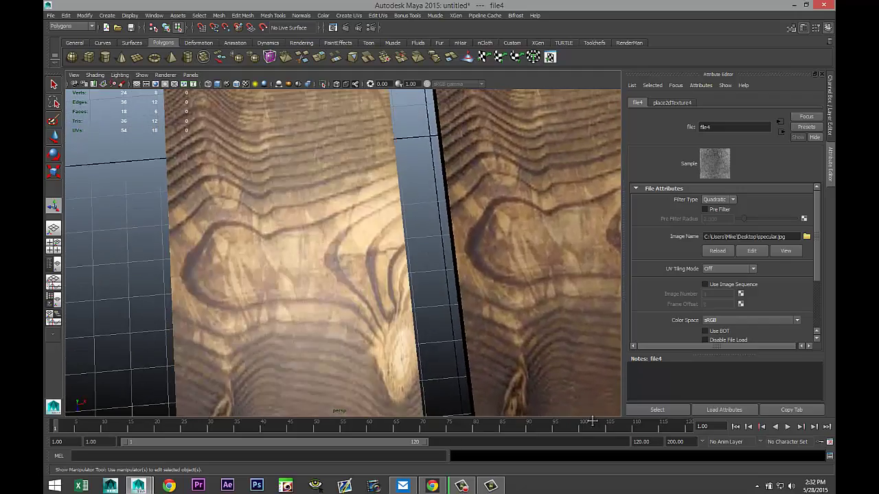
pyautogui.keyDown('alt'); pyautogui.moveTo(593, 422); pyautogui.dragTo(593, 422, button='middle'); pyautogui.keyUp('alt')
pyautogui.keyDown('alt'); pyautogui.moveTo(594, 423); pyautogui.dragTo(594, 422); pyautogui.keyUp('alt')
pyautogui.keyDown('alt'); pyautogui.moveTo(594, 423); pyautogui.dragTo(592, 422, button='middle'); pyautogui.keyUp('alt')
pyautogui.keyDown('alt'); pyautogui.moveTo(592, 421); pyautogui.dragTo(592, 421); pyautogui.keyUp('alt')
pyautogui.keyDown('alt'); pyautogui.moveTo(592, 421); pyautogui.dragTo(593, 422, button='middle'); pyautogui.keyUp('alt')
pyautogui.keyDown('alt'); pyautogui.moveTo(592, 421); pyautogui.dragTo(593, 422); pyautogui.keyUp('alt')
pyautogui.keyDown('alt'); pyautogui.moveTo(593, 421); pyautogui.dragTo(592, 421, button='right'); pyautogui.keyUp('alt')
pyautogui.keyDown('alt'); pyautogui.moveTo(592, 421); pyautogui.dragTo(593, 422, button='middle'); pyautogui.keyUp('alt')
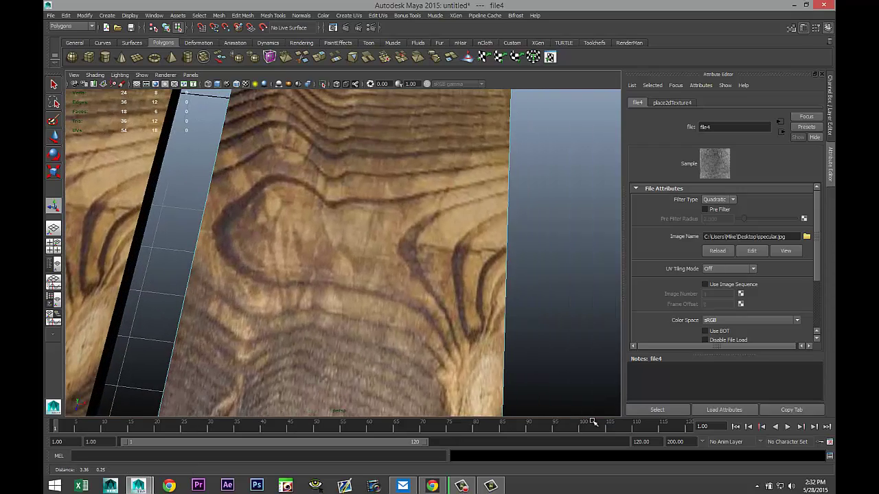
pyautogui.keyDown('alt'); pyautogui.moveTo(593, 423); pyautogui.dragTo(594, 422, button='right'); pyautogui.keyUp('alt')
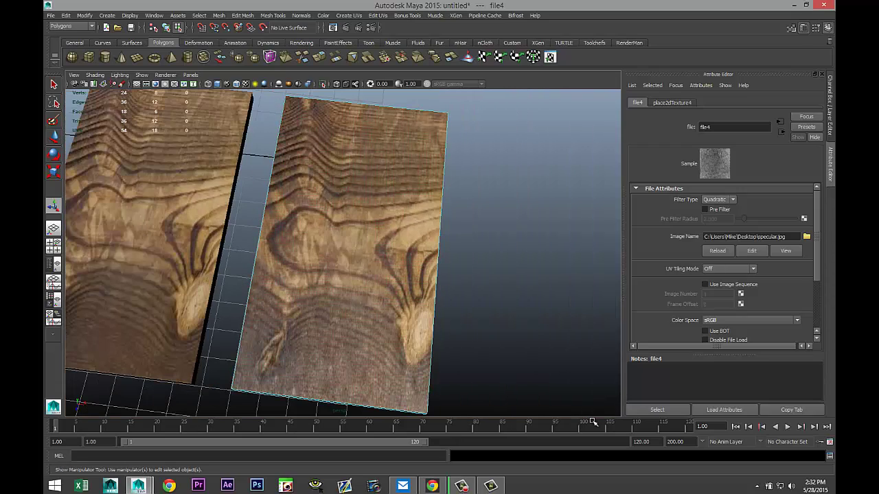